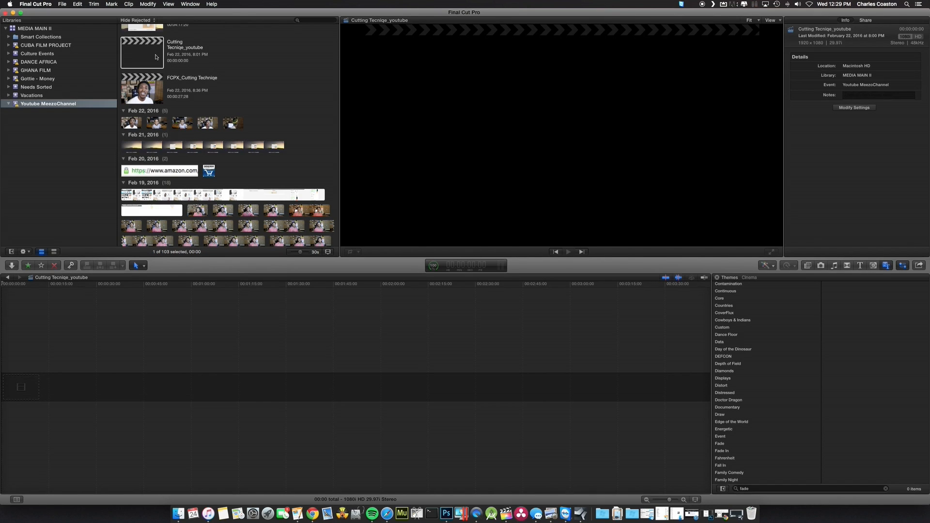
Add the first Feb 22, 2016 clip to the empty Cutting Tecniqe_youtube timeline and return the playhead to the start
{"action": "left_click", "coordinate": [131, 124]}
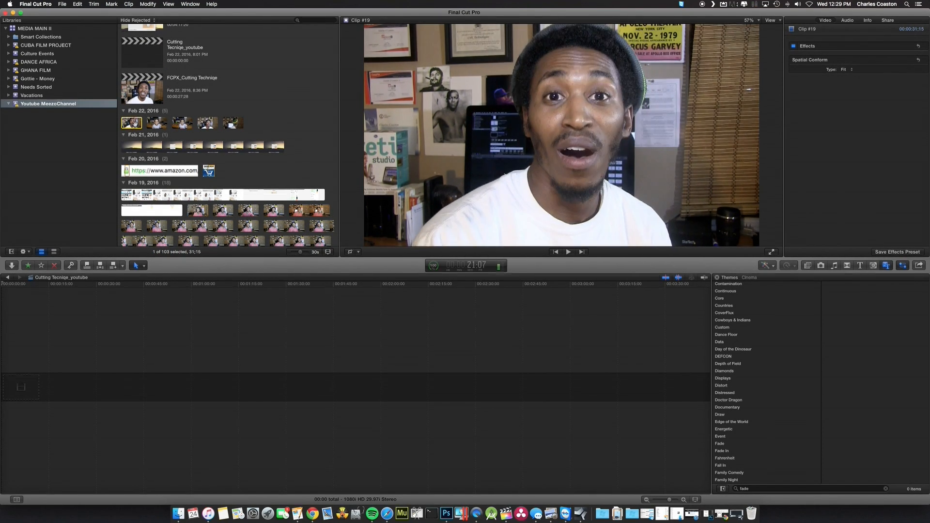
{"action": "left_click_drag", "start_coordinate": [136, 124], "coordinate": [19, 385]}
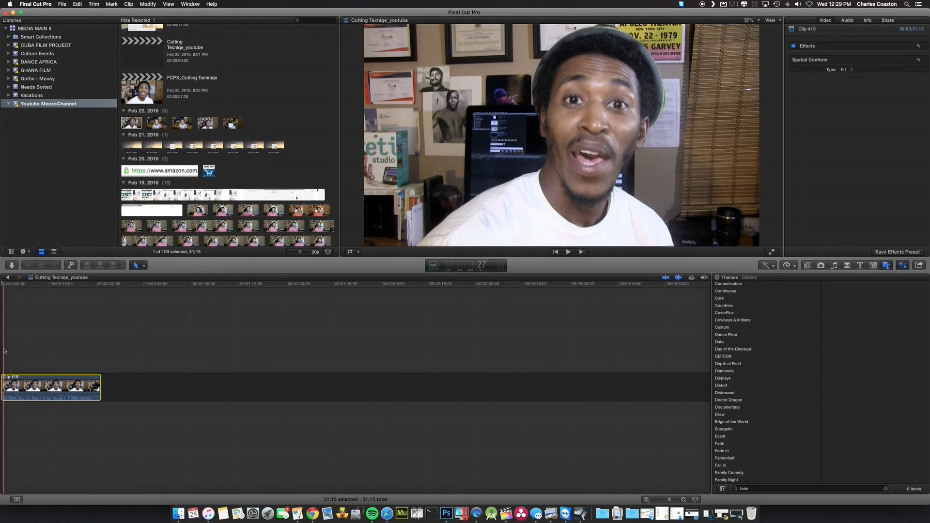
{"action": "left_click_drag", "start_coordinate": [6, 286], "coordinate": [1, 285]}
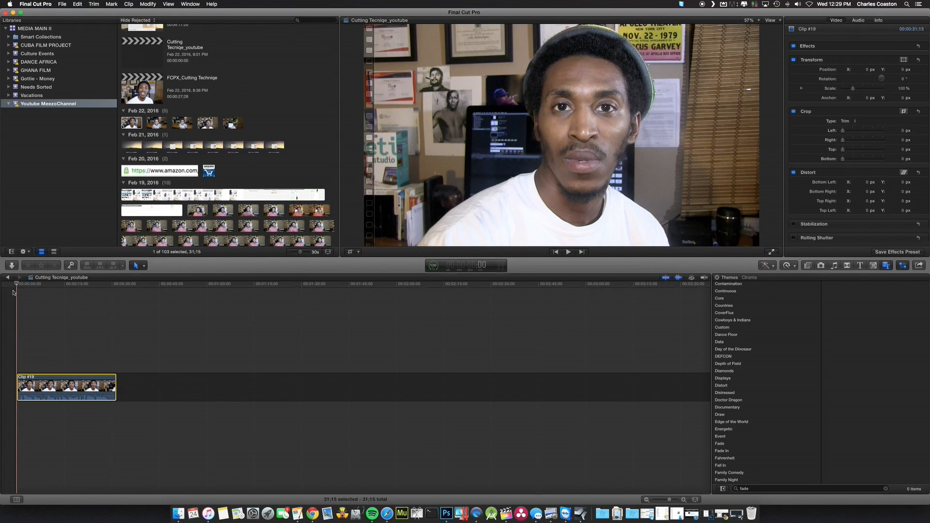
Raise the system volume, play the timeline clip from the start almost to its end, and lower the volume again
{"action": "key", "text": "XF86AudioRaiseVolume"}
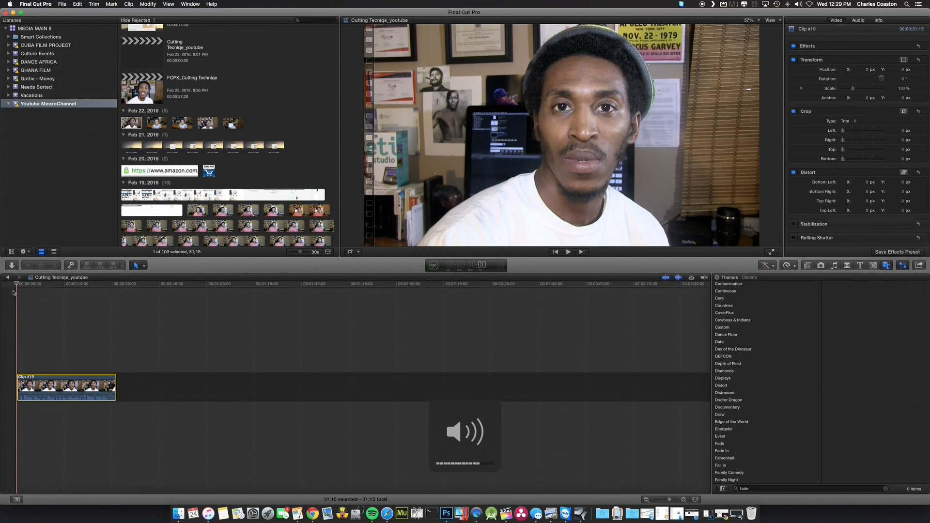
{"action": "key", "text": "XF86AudioRaiseVolume"}
{"action": "key", "text": "XF86AudioRaiseVolume"}
{"action": "key", "text": "space"}
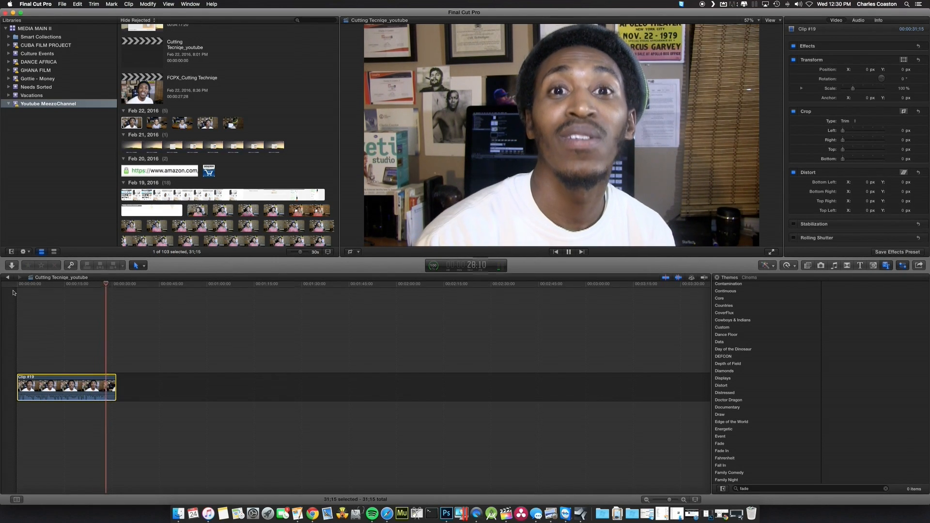
{"action": "key", "text": "space"}
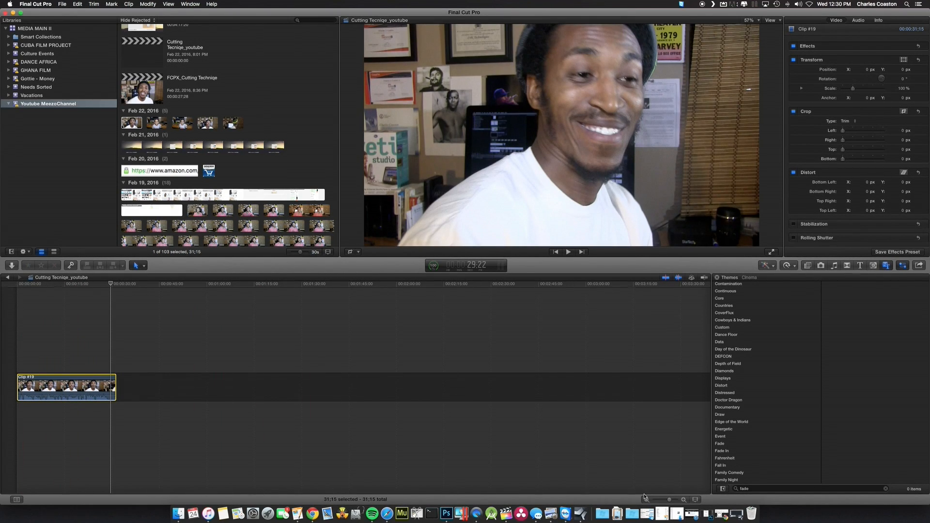
{"action": "key", "text": "XF86AudioLowerVolume"}
{"action": "key", "text": "XF86AudioLowerVolume"}
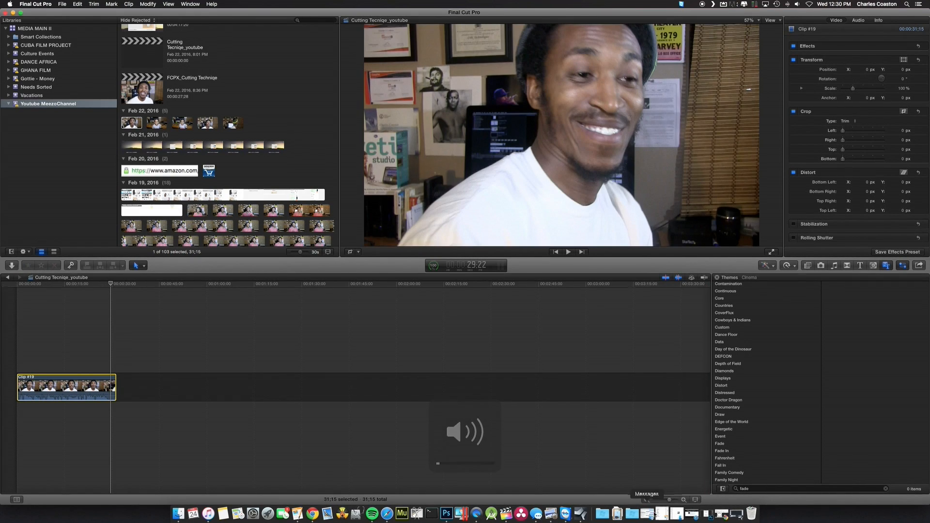
Examine the last seconds of the clip in an enlarged timeline and return the playhead to the start
{"action": "left_click", "coordinate": [683, 499]}
{"action": "left_click", "coordinate": [684, 500]}
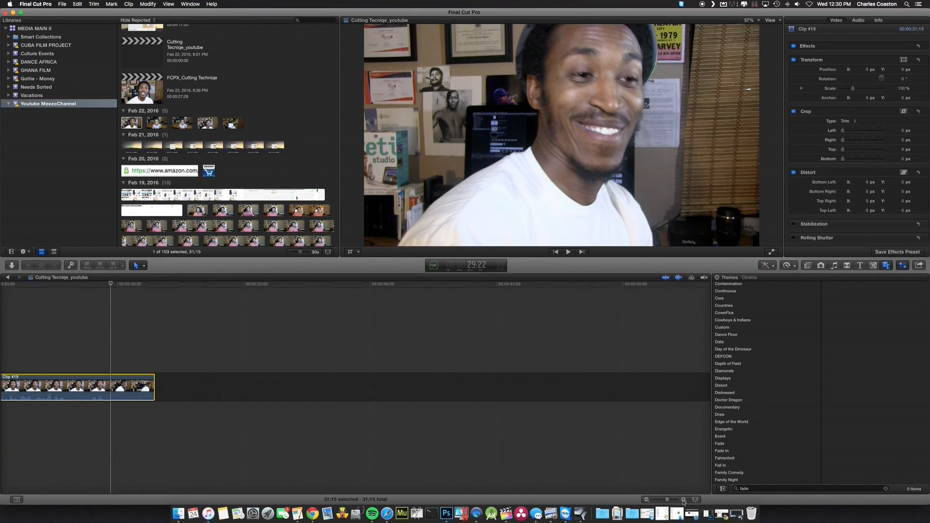
{"action": "left_click", "coordinate": [683, 500]}
{"action": "left_click", "coordinate": [683, 499]}
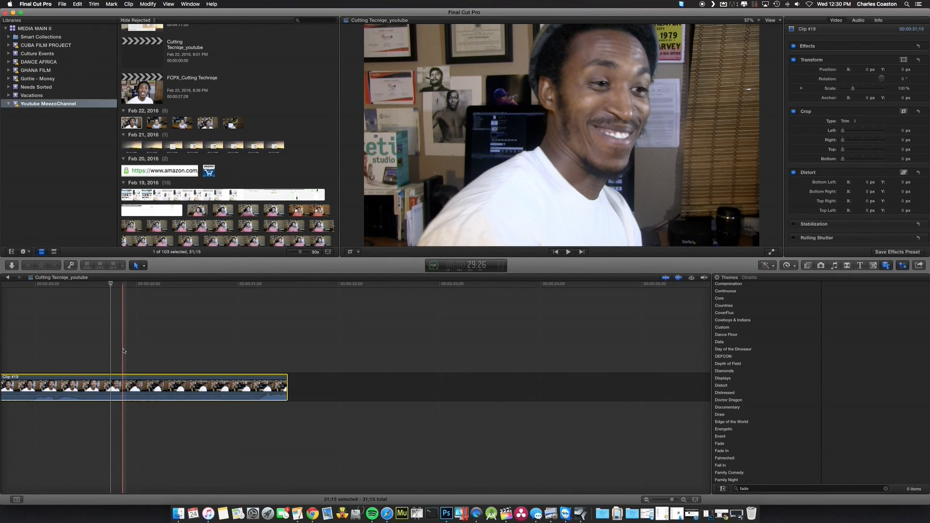
{"action": "key", "text": "b"}
{"action": "key", "text": "space"}
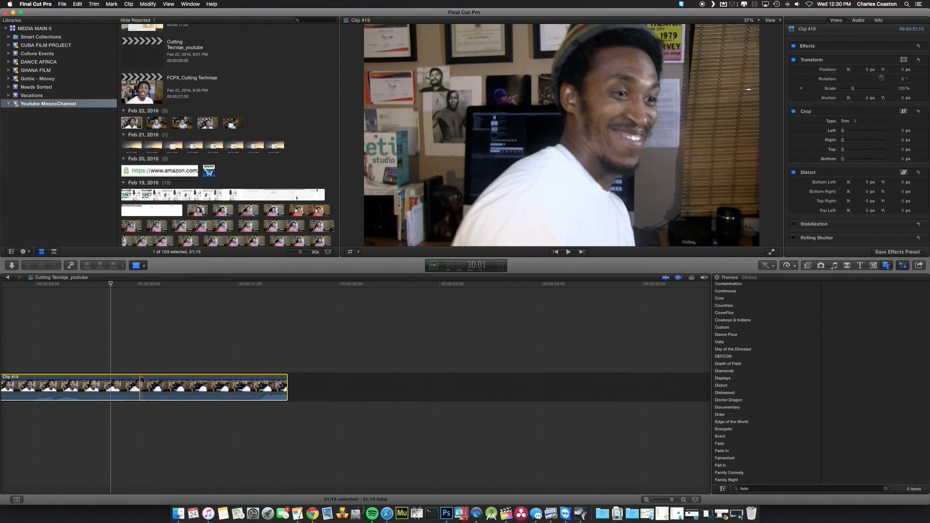
{"action": "key", "text": "space"}
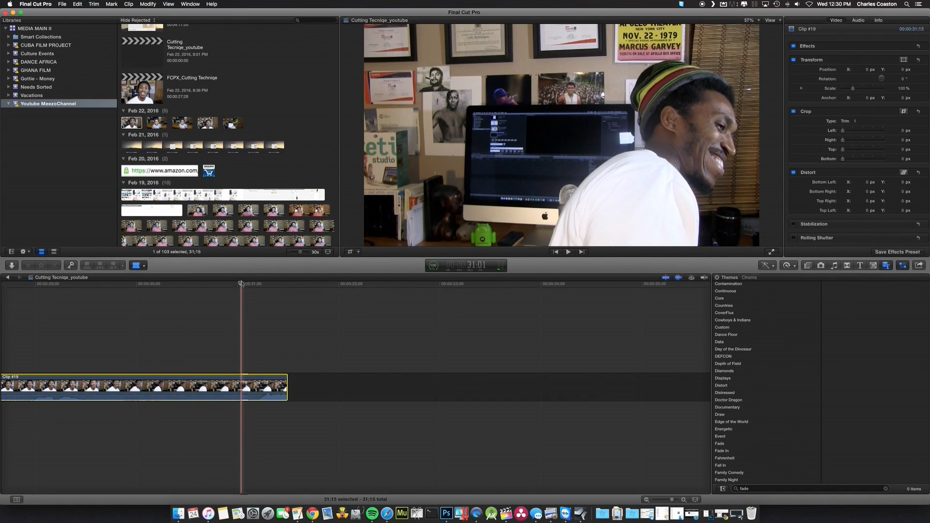
{"action": "left_click", "coordinate": [219, 285]}
{"action": "left_click_drag", "start_coordinate": [219, 286], "coordinate": [2, 280]}
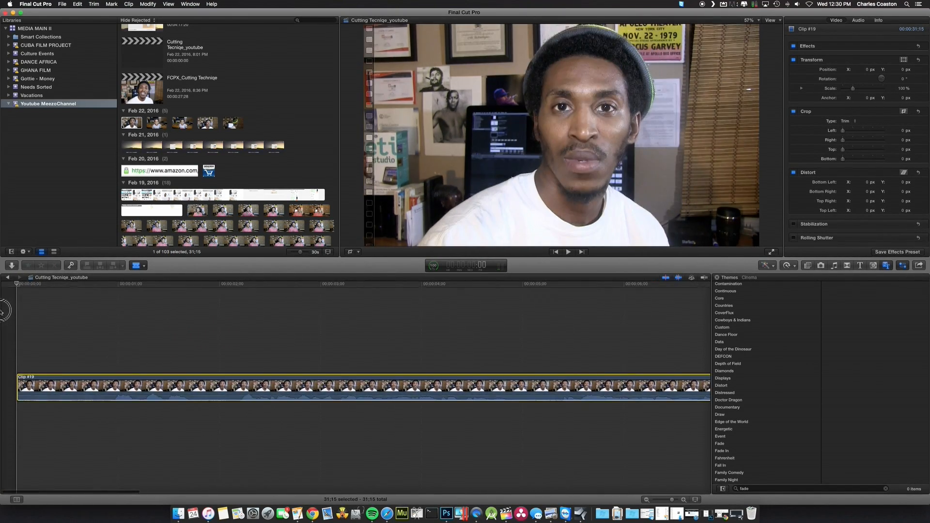
Cut the clip with the Blade tool at frame 29, where speech begins, and delete the segment before the cut
{"action": "key", "text": "space"}
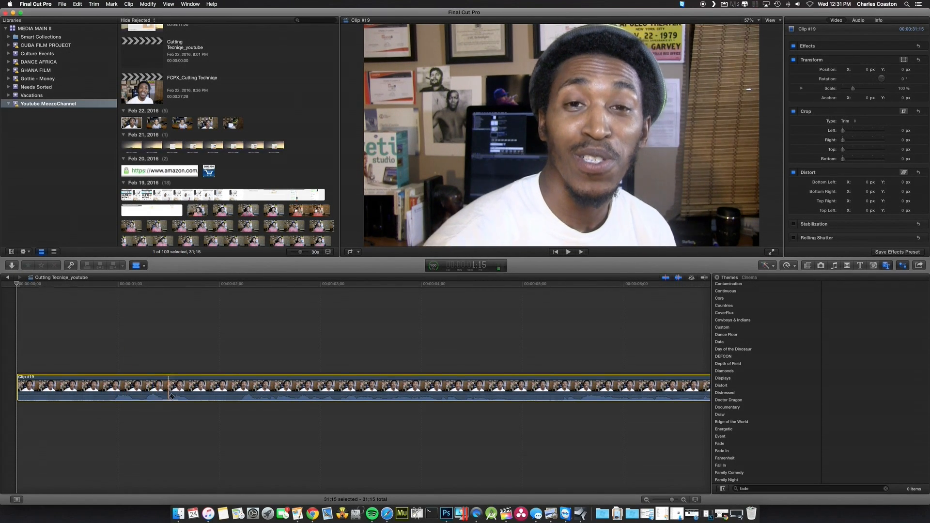
{"action": "key", "text": "a"}
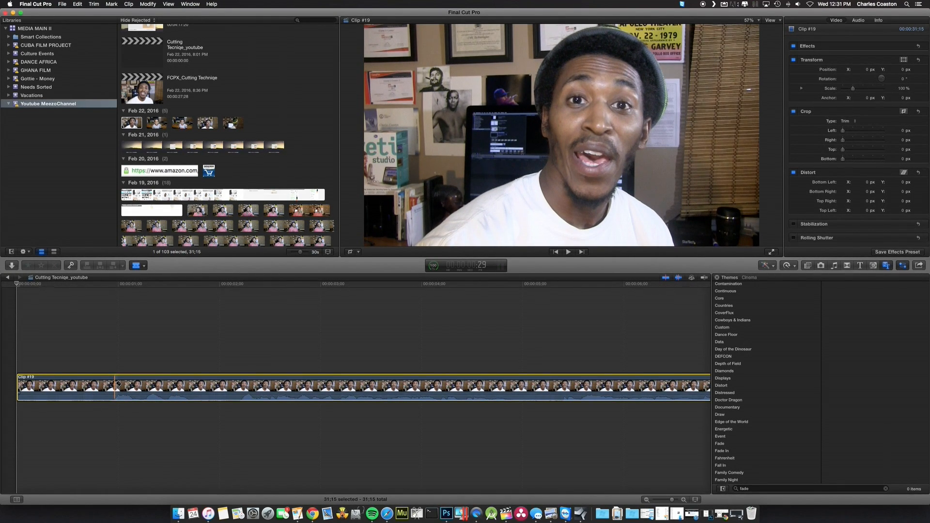
{"action": "left_click", "coordinate": [117, 383]}
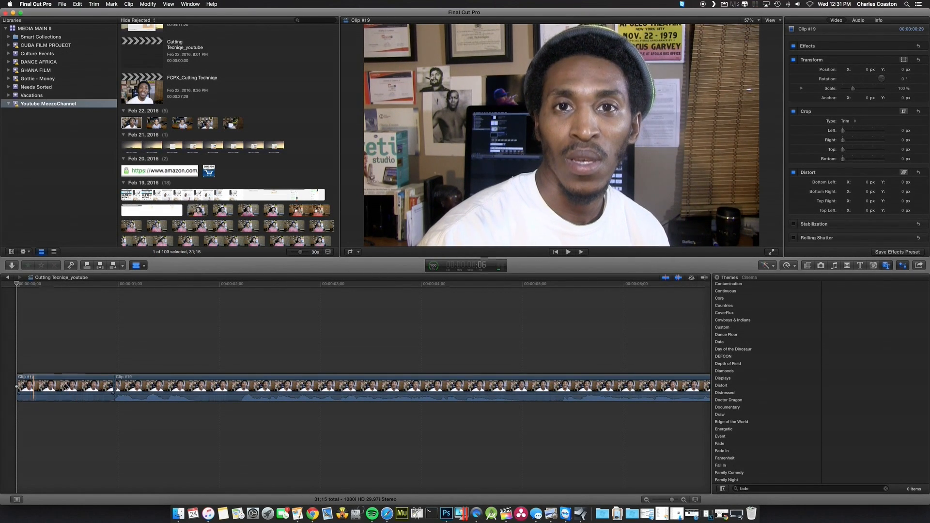
{"action": "key", "text": "a"}
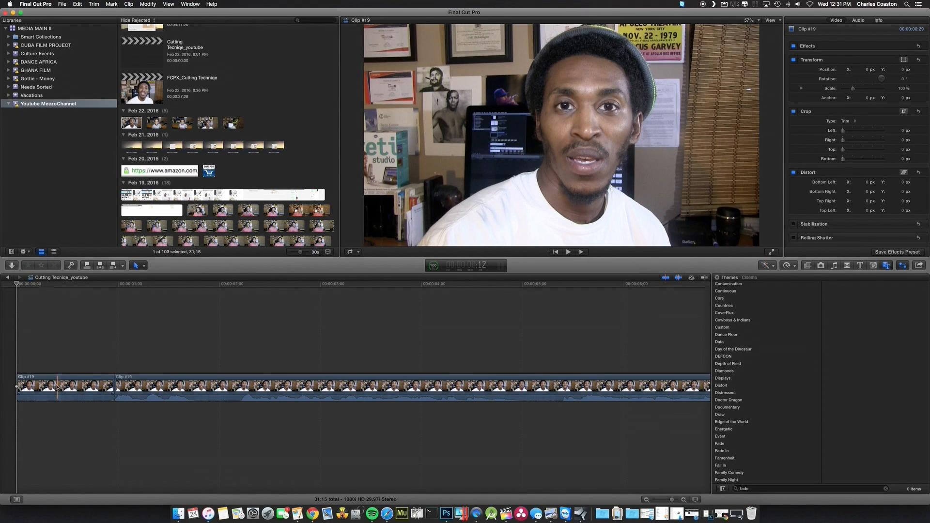
{"action": "left_click", "coordinate": [73, 388]}
{"action": "key", "text": "BackSpace"}
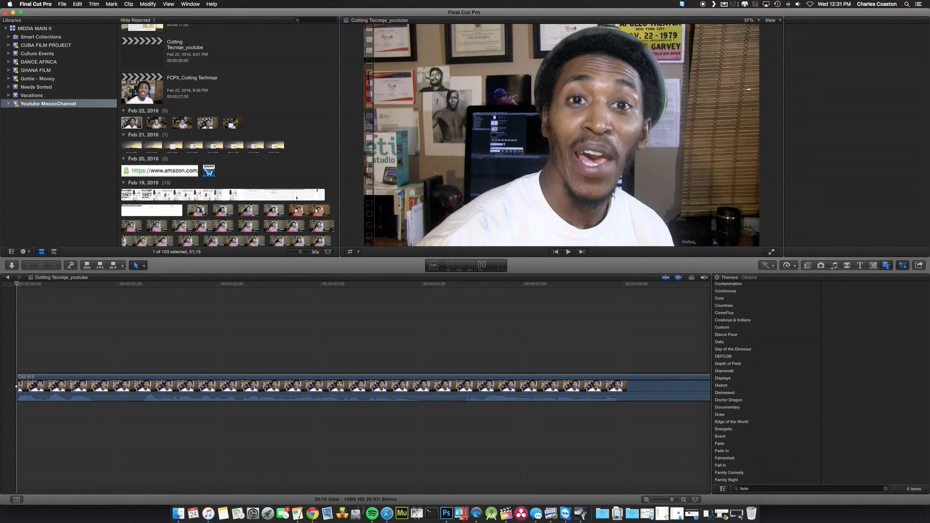
Cut the clip on both sides of the first silent pause, at about 0.8 and 1.2 seconds, and select that silent segment
{"action": "key", "text": "b"}
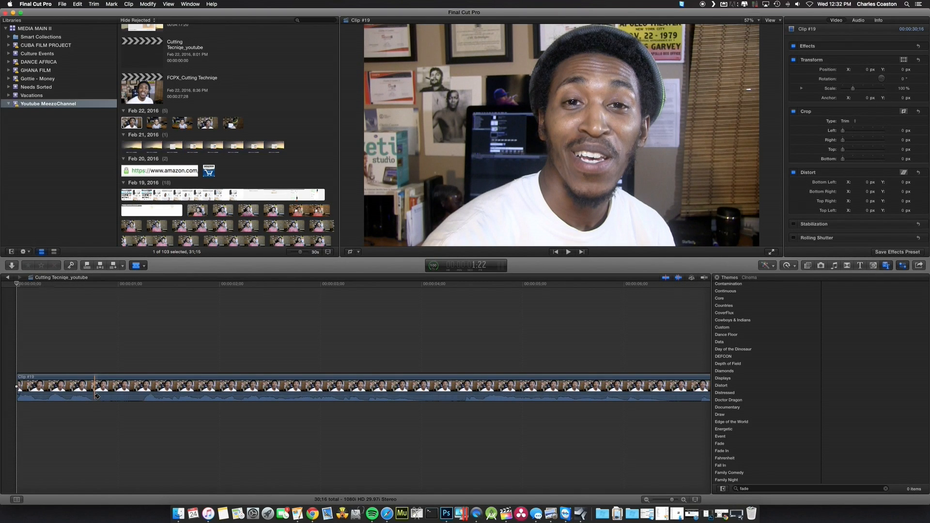
{"action": "left_click", "coordinate": [95, 393]}
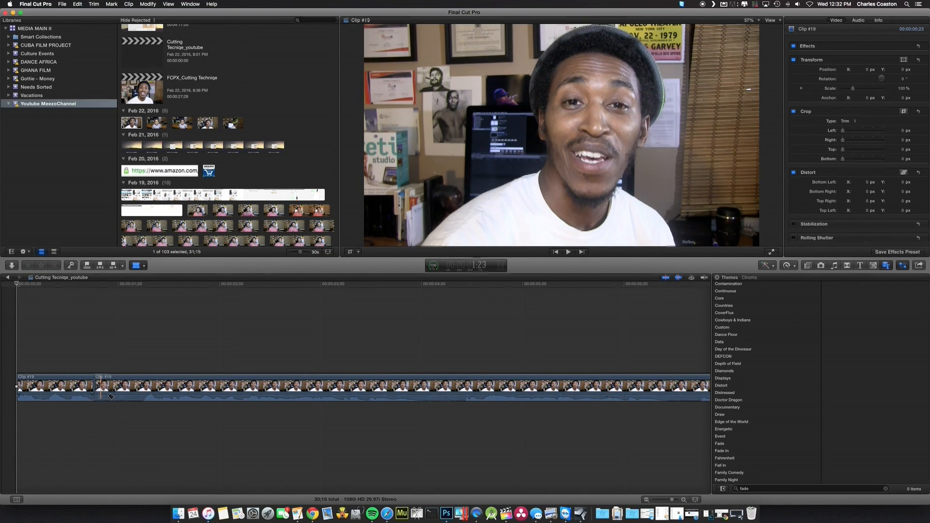
{"action": "left_click", "coordinate": [139, 401]}
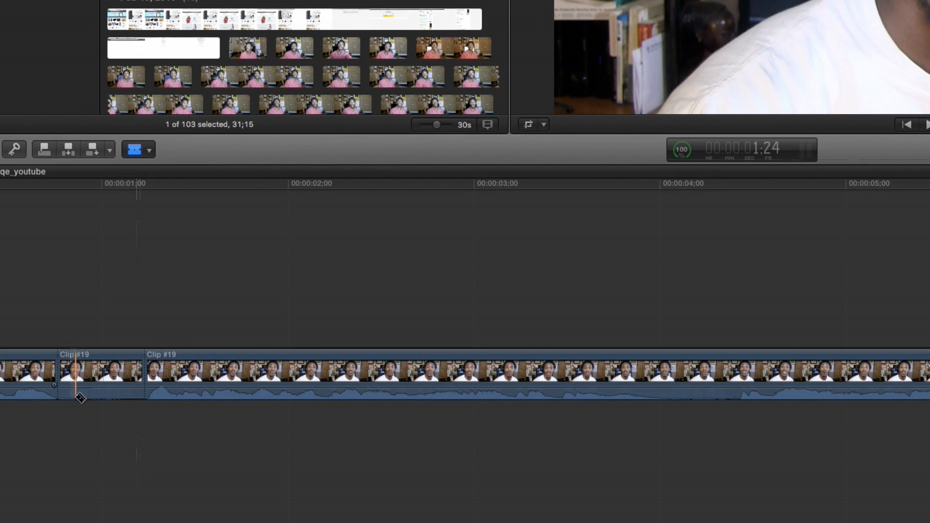
{"action": "key", "text": "a"}
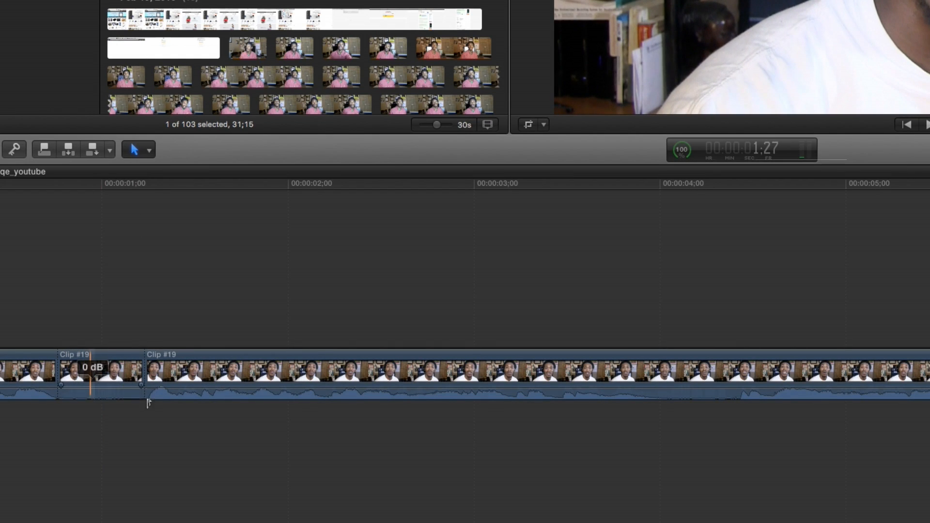
{"action": "left_click", "coordinate": [94, 383]}
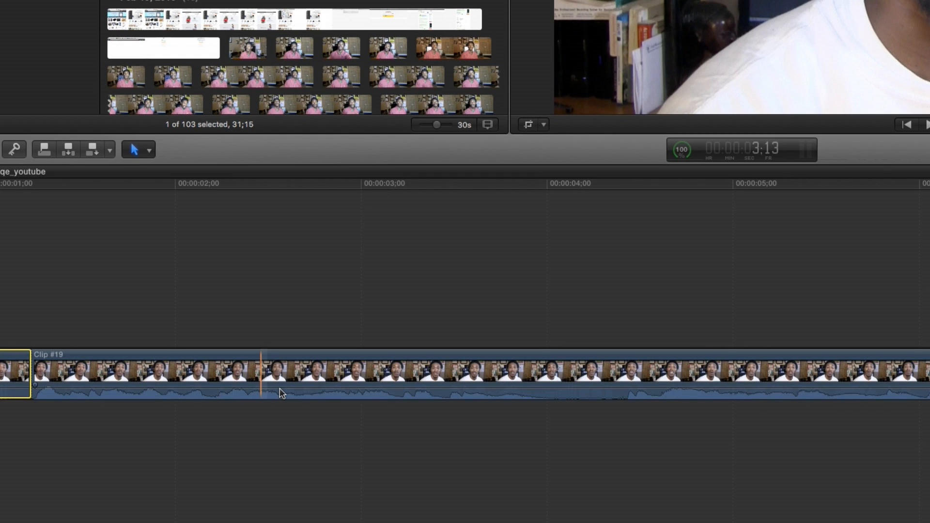
Isolate the silent pause near the 4-second mark with Blade cuts at about 4.0 and 4.4 seconds
{"action": "key", "text": "b"}
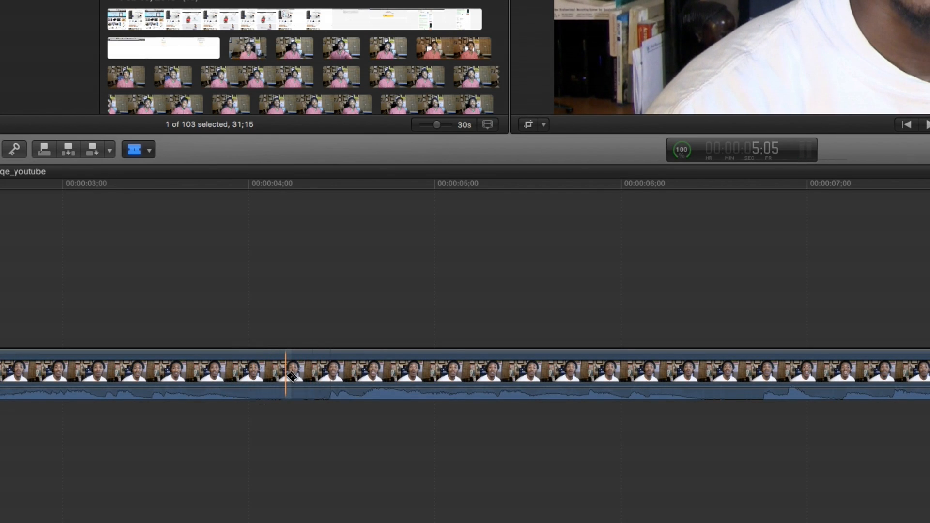
{"action": "scroll", "coordinate": [287, 376], "scroll_direction": "left", "scroll_amount": 9}
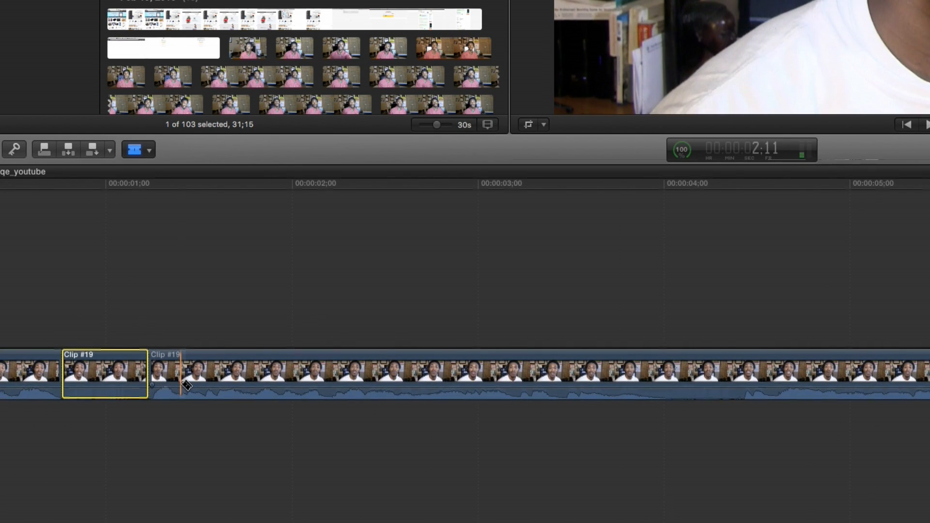
{"action": "scroll", "coordinate": [187, 385], "scroll_direction": "right", "scroll_amount": 10}
{"action": "scroll", "coordinate": [218, 385], "scroll_direction": "right", "scroll_amount": 2}
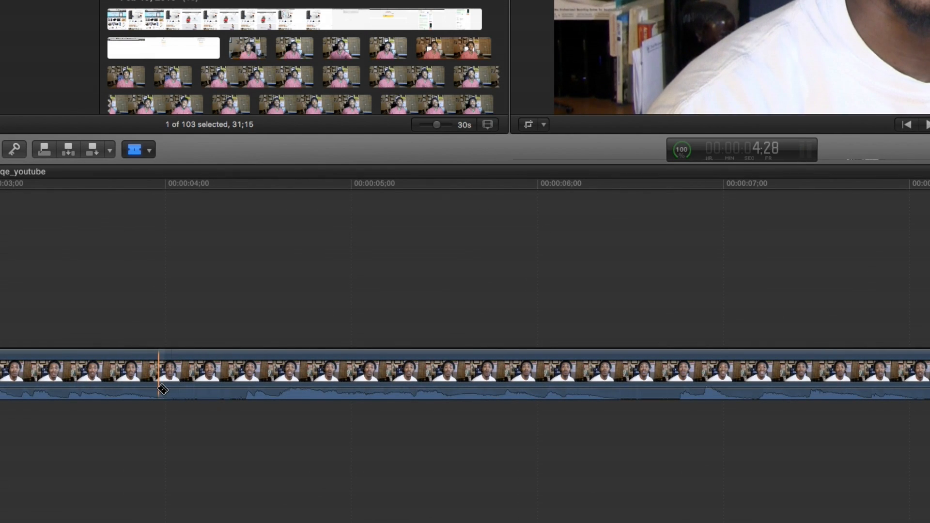
{"action": "left_click", "coordinate": [161, 385]}
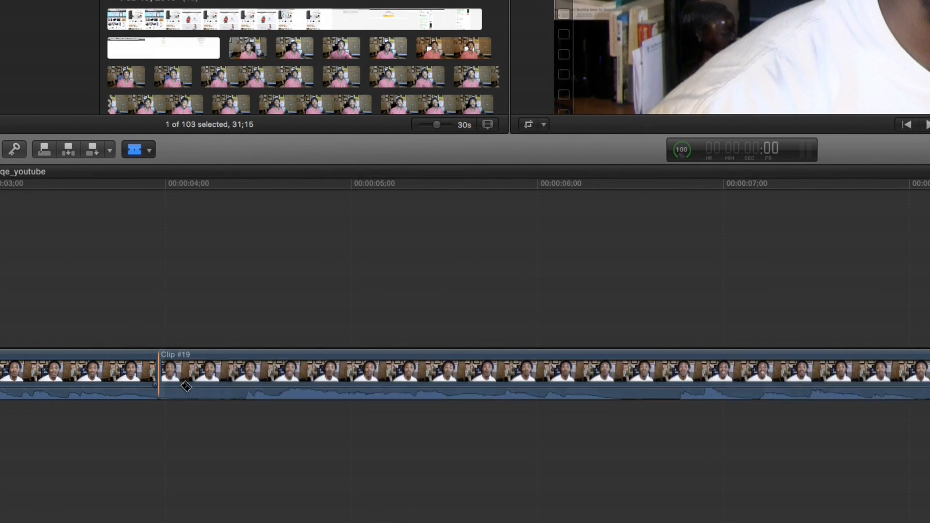
{"action": "left_click", "coordinate": [246, 384]}
{"action": "key", "text": "a"}
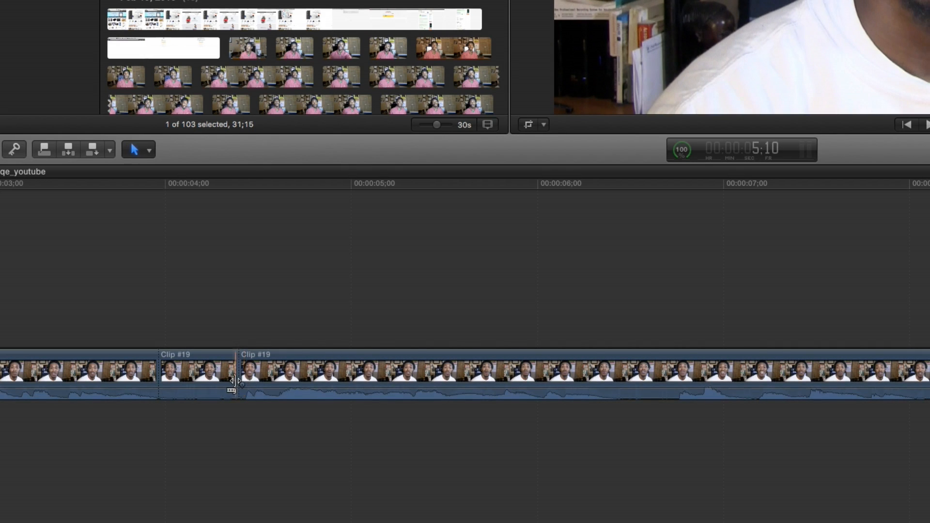
Isolate the next silent pause with Blade cuts at about 6.4 and 6.7 seconds
{"action": "scroll", "coordinate": [251, 378], "scroll_direction": "right", "scroll_amount": 2}
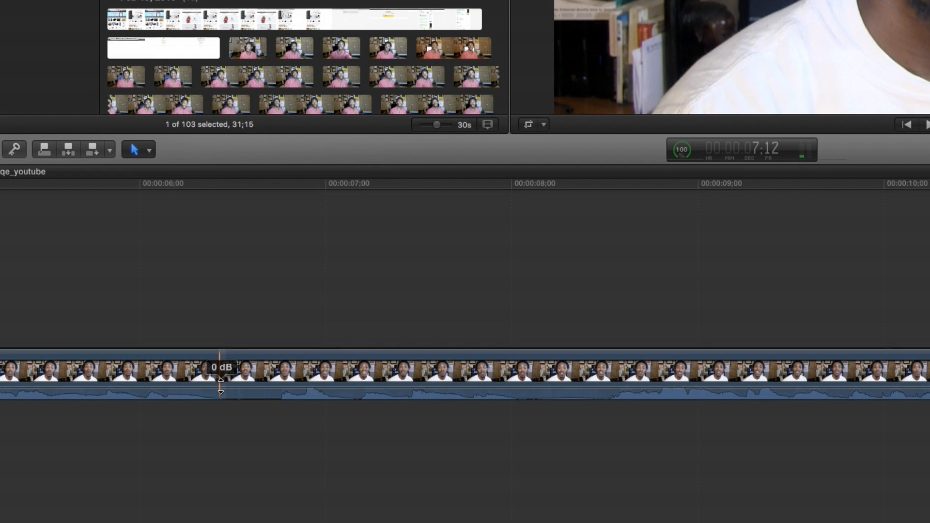
{"action": "key", "text": "b"}
{"action": "left_click", "coordinate": [214, 390]}
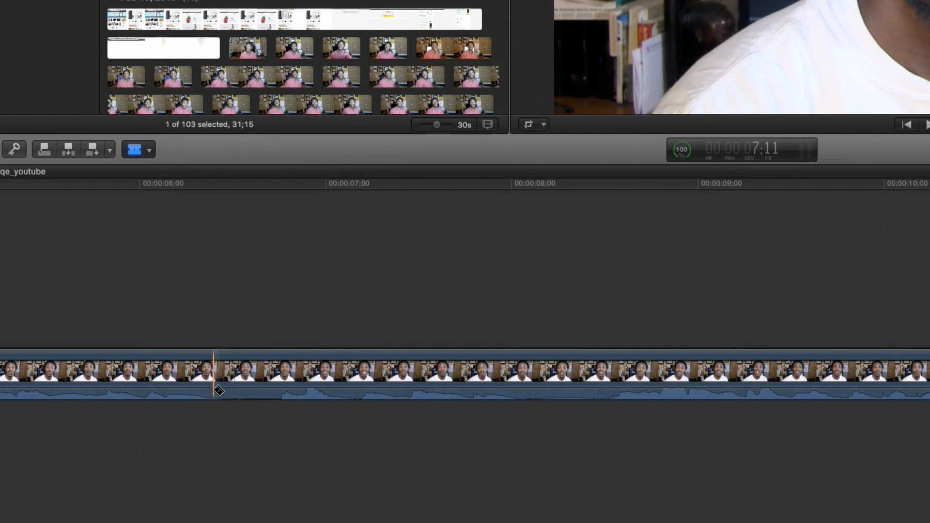
{"action": "left_click", "coordinate": [280, 383]}
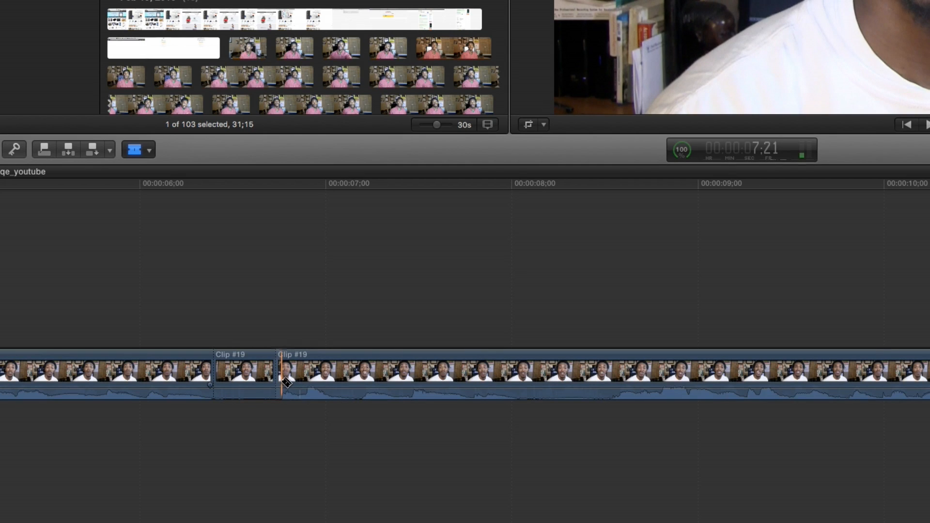
Isolate the silent pause near the 8-second mark with Blade cuts at about 8.0 and 8.5 seconds
{"action": "scroll", "coordinate": [286, 385], "scroll_direction": "right", "scroll_amount": 3}
{"action": "scroll", "coordinate": [288, 383], "scroll_direction": "right", "scroll_amount": 10}
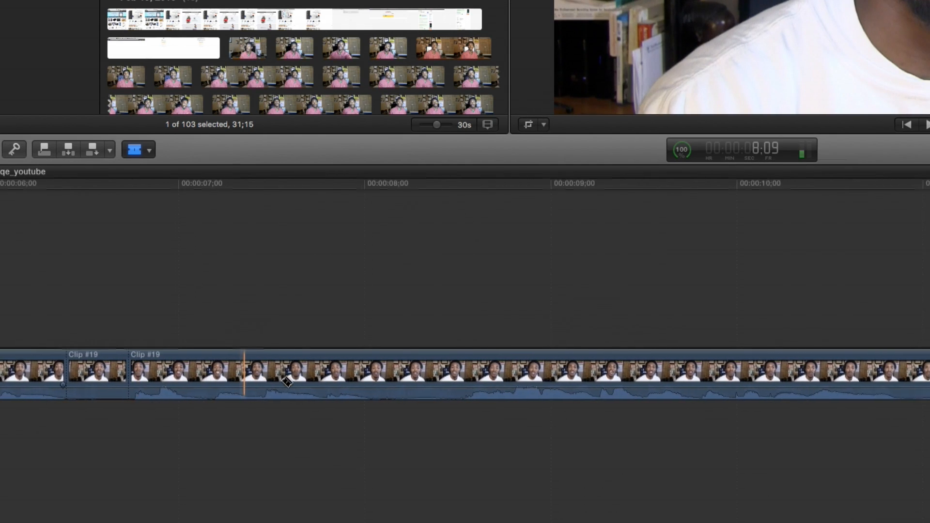
{"action": "scroll", "coordinate": [286, 383], "scroll_direction": "right", "scroll_amount": 1}
{"action": "left_click", "coordinate": [285, 382]}
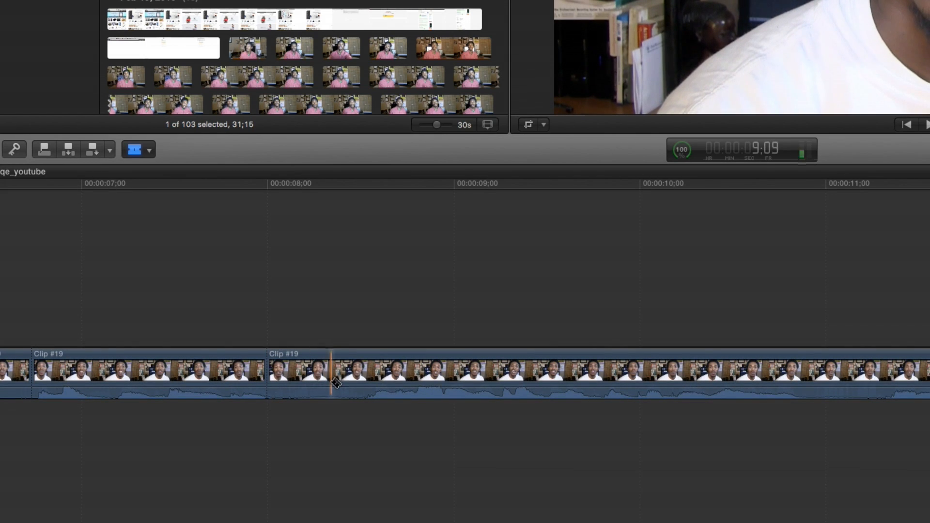
{"action": "left_click", "coordinate": [372, 378]}
Isolate the silent pause near the 11-second mark with Blade cuts at about 10.9 and 11.3 seconds
{"action": "scroll", "coordinate": [363, 378], "scroll_direction": "right", "scroll_amount": 12}
{"action": "scroll", "coordinate": [353, 382], "scroll_direction": "right", "scroll_amount": 11}
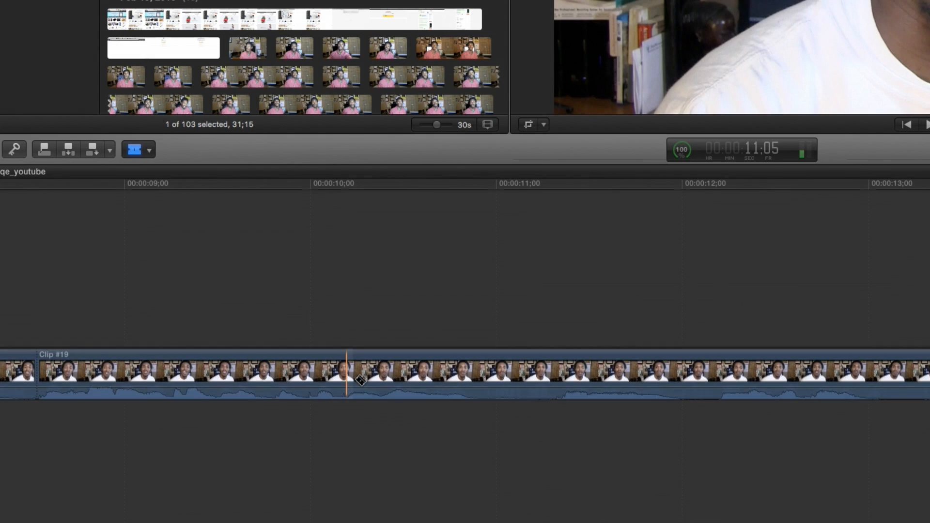
{"action": "left_click", "coordinate": [347, 384]}
{"action": "left_click", "coordinate": [429, 378]}
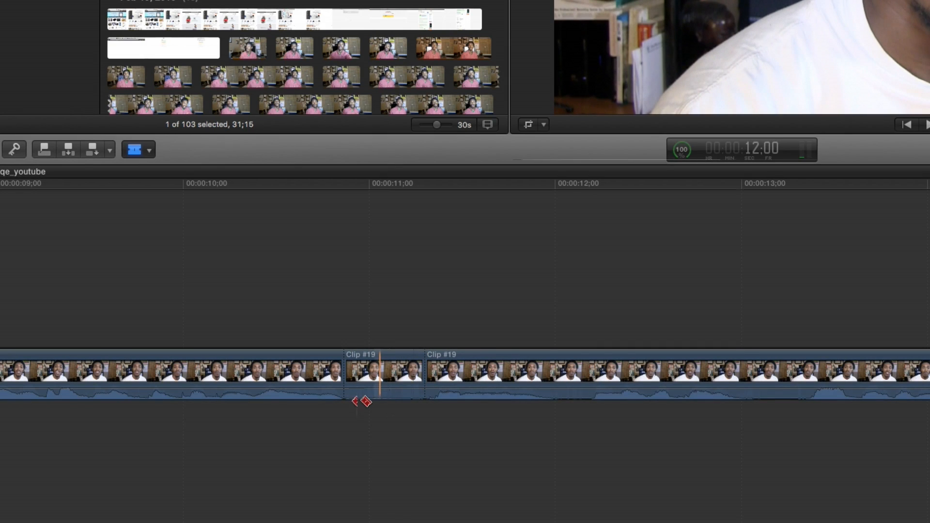
Switch to the Select tool and select the isolated silent segment between about 10.9 and 11.3 seconds
{"action": "key", "text": "a"}
{"action": "right_click", "coordinate": [324, 389]}
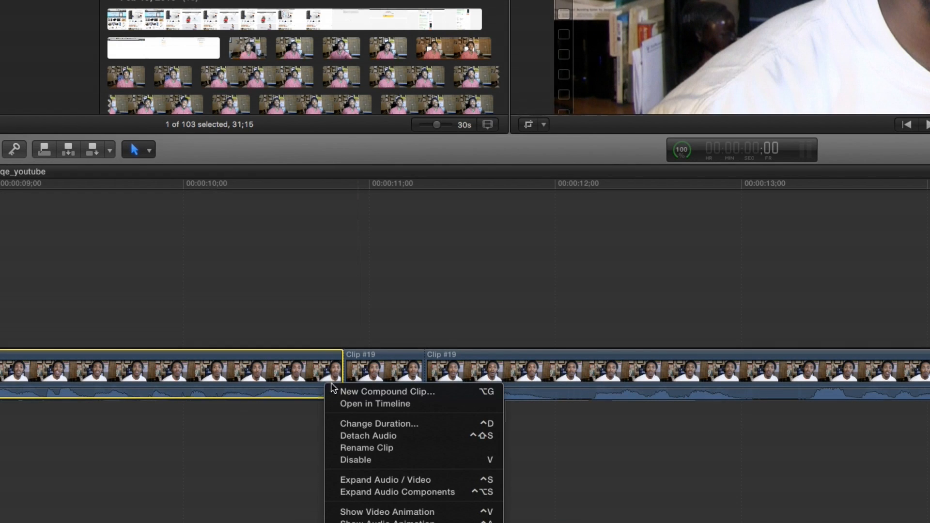
{"action": "left_click", "coordinate": [379, 362]}
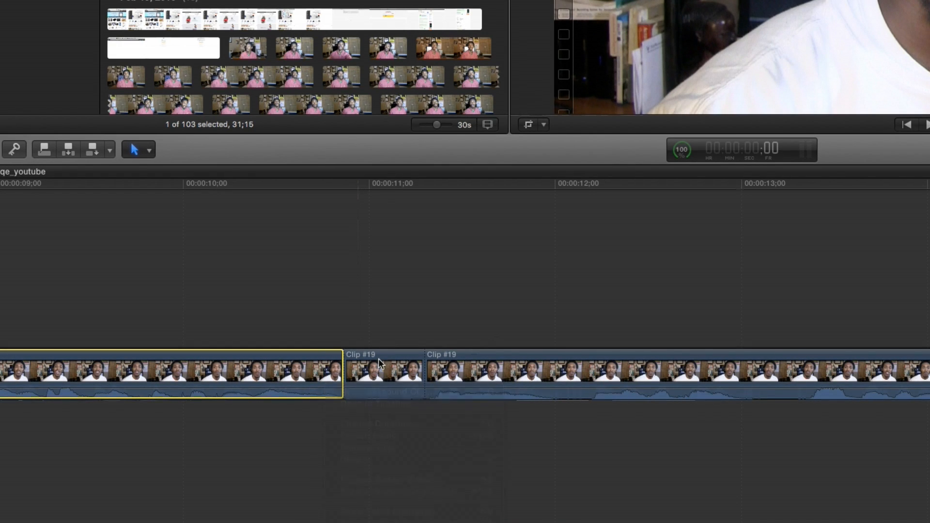
{"action": "left_click", "coordinate": [369, 396]}
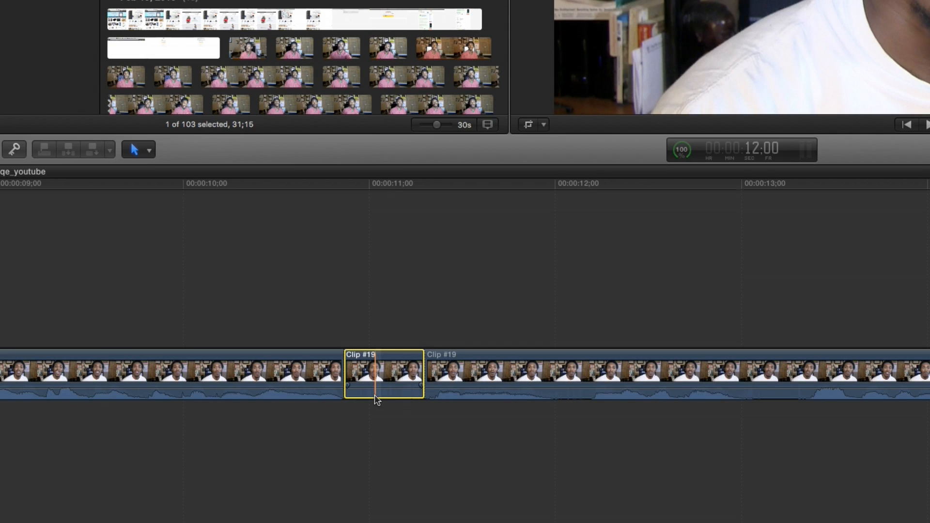
Isolate the silent pause near the 12-second mark with Blade cuts at about 11.9 and 12.2 seconds
{"action": "key", "text": "b"}
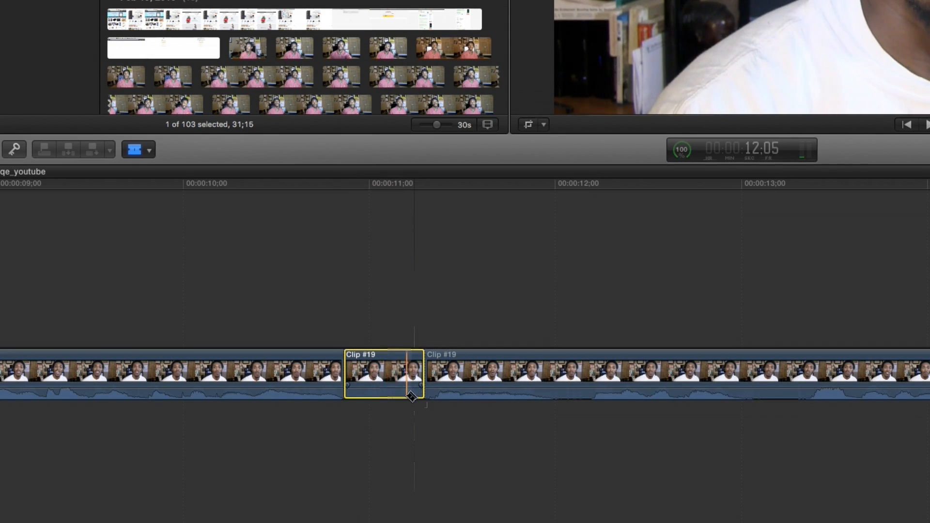
{"action": "left_click", "coordinate": [546, 387]}
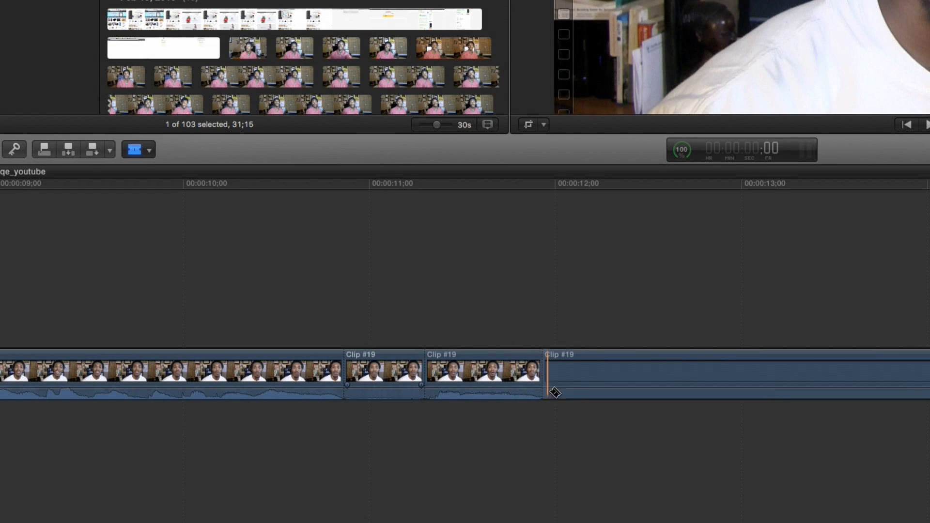
{"action": "left_click", "coordinate": [591, 393]}
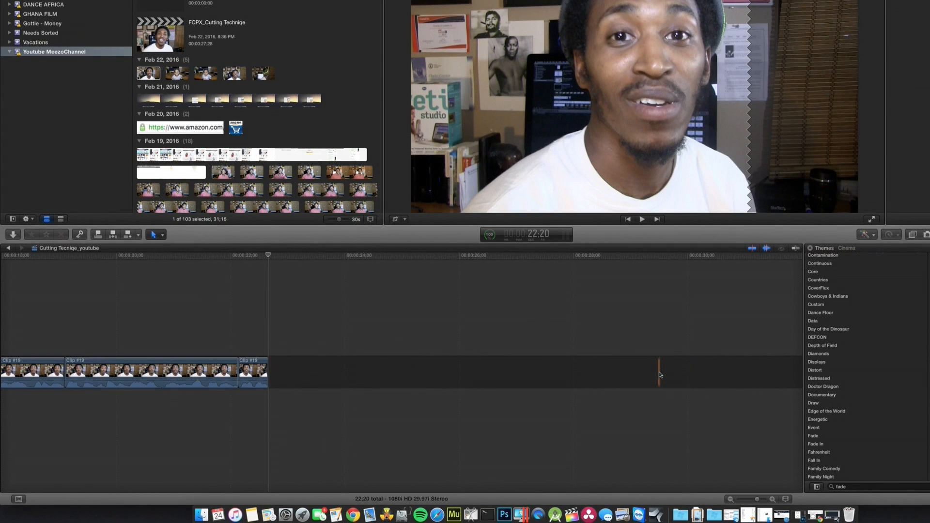
Play the edited timeline from its start at a raised system volume and follow the playback to review the cuts
{"action": "scroll", "coordinate": [298, 436], "scroll_direction": "left", "scroll_amount": 15}
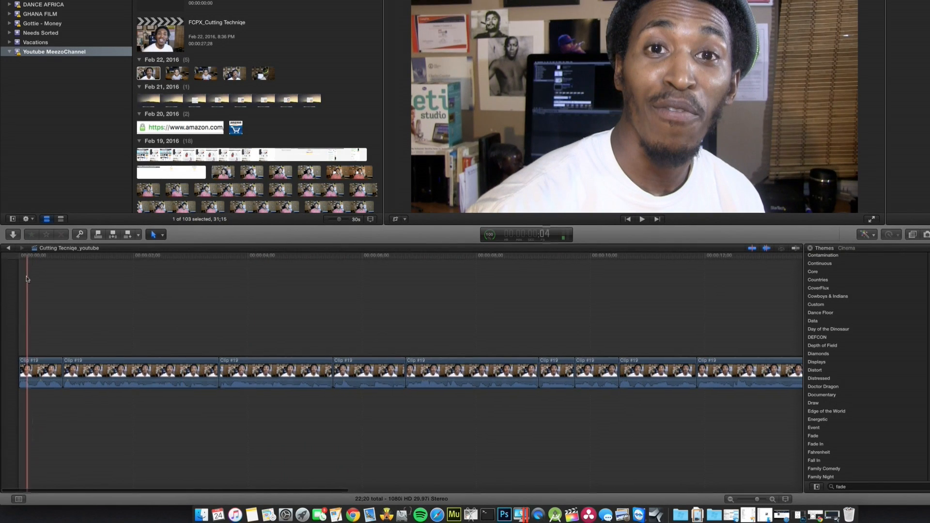
{"action": "left_click", "coordinate": [22, 257]}
{"action": "left_click_drag", "start_coordinate": [22, 259], "coordinate": [8, 257]}
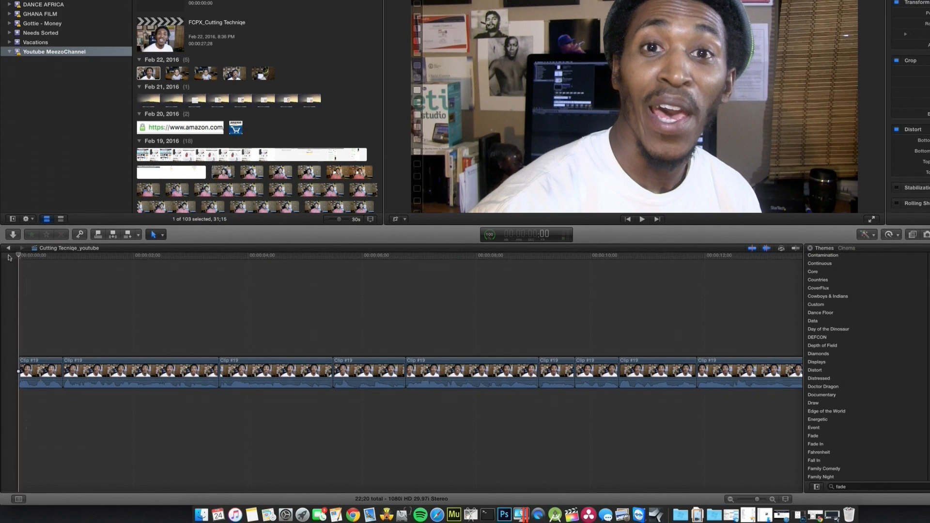
{"action": "key", "text": "space"}
{"action": "key", "text": "XF86AudioRaiseVolume"}
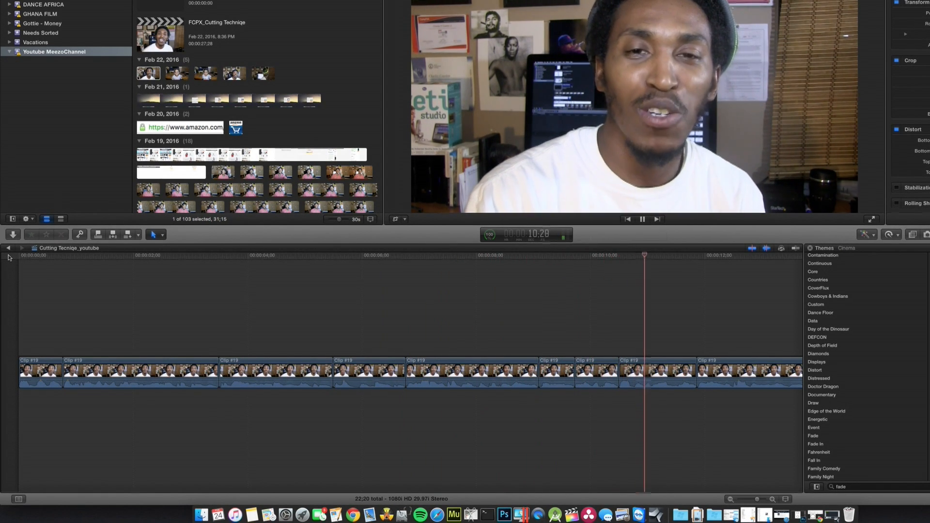
{"action": "key", "text": "XF86AudioRaiseVolume"}
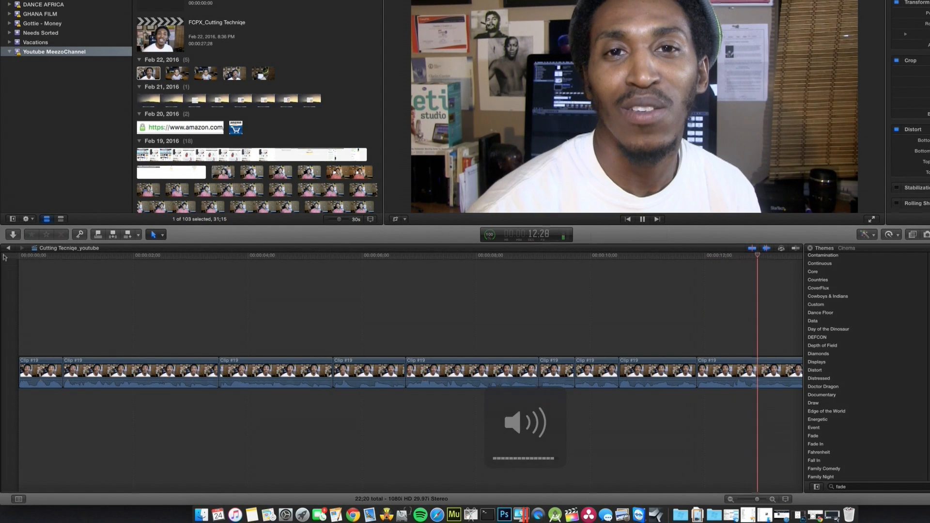
{"action": "scroll", "coordinate": [295, 302], "scroll_direction": "right", "scroll_amount": 5}
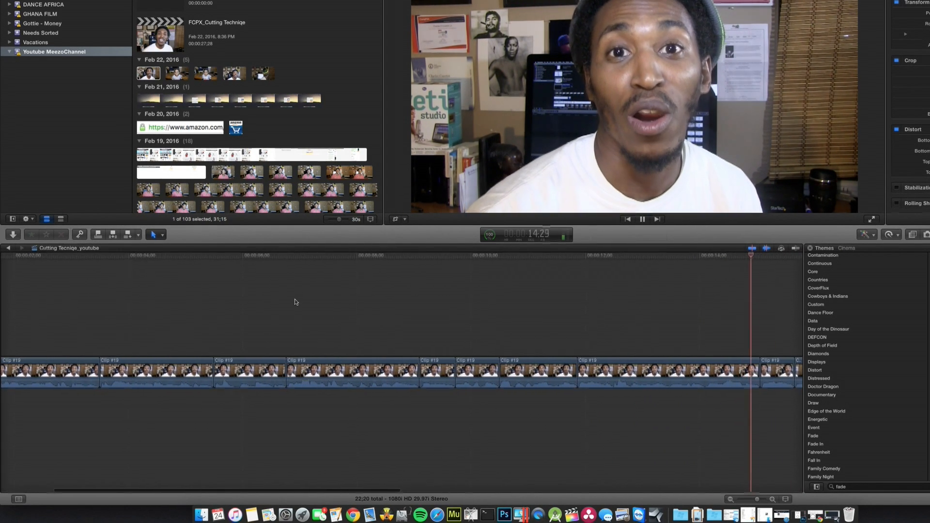
{"action": "scroll", "coordinate": [295, 303], "scroll_direction": "right", "scroll_amount": 5}
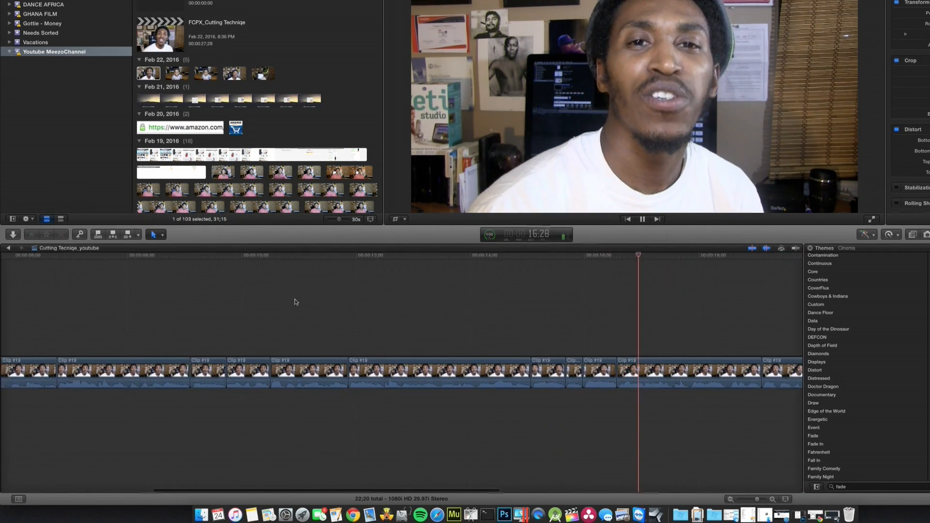
{"action": "scroll", "coordinate": [295, 302], "scroll_direction": "right", "scroll_amount": 4}
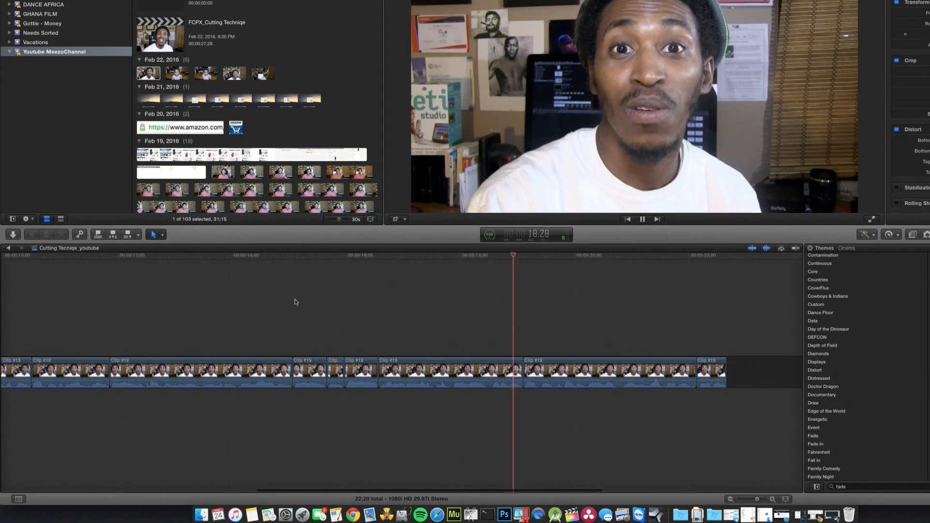